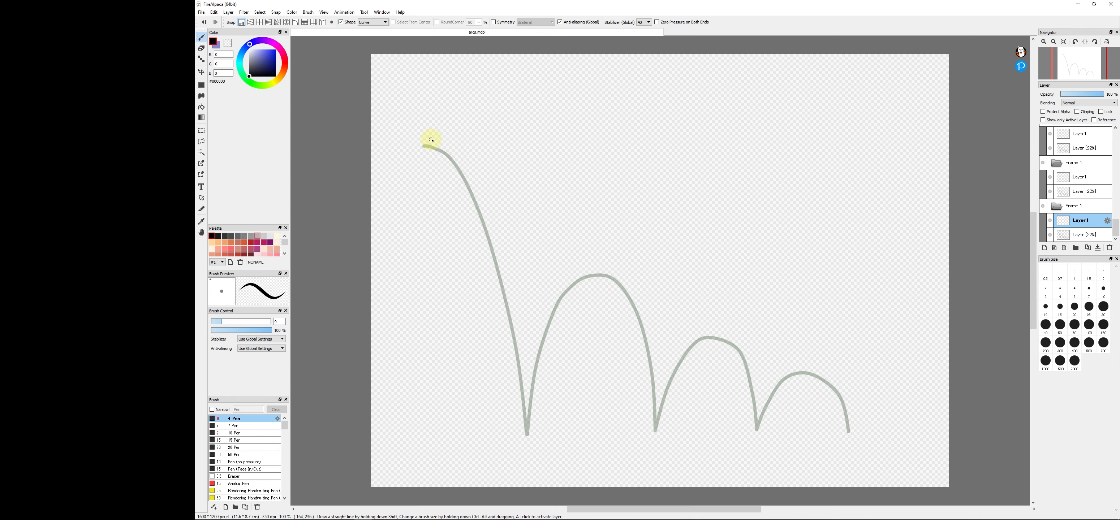
# - Turn off the Shape option and draw the ball at the start of the arc in the first two frames
pyautogui.click(341, 22)
pyautogui.moveTo(430, 132); pyautogui.dragTo(440, 135)
pyautogui.click(1080, 177)
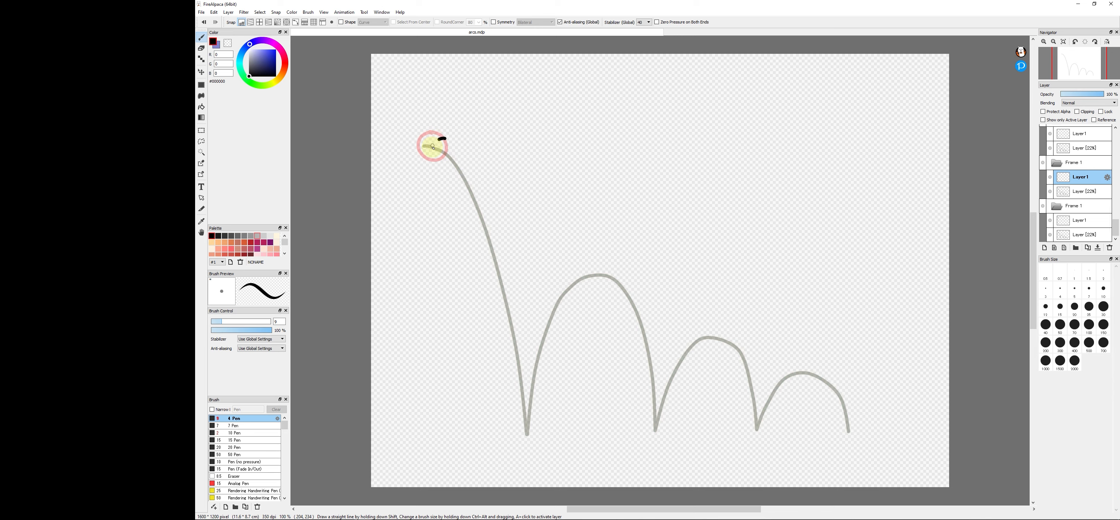
pyautogui.moveTo(464, 156); pyautogui.dragTo(446, 139)
# - Draw the falling ball on the next frame's Layer1, along the upper part of the first descent
pyautogui.click(1080, 134)
pyautogui.moveTo(478, 182)
pyautogui.mouseDown()
pyautogui.moveTo(452, 164)
pyautogui.moveTo(479, 180)
pyautogui.moveTo(446, 177)
pyautogui.moveTo(470, 167)
pyautogui.moveTo(475, 228)
pyautogui.moveTo(495, 267)
pyautogui.mouseUp()
pyautogui.hotkey('ctrl', 'z')
pyautogui.scroll(1, 1080, 149)
pyautogui.click(1080, 133)
pyautogui.scroll(1, 1080, 139)
# - Reposition the falling ball on the arc and try drawing the next ball lower on the first descent
pyautogui.click(1080, 134)
pyautogui.click(201, 72)
pyautogui.scroll(1, 1063, 164)
pyautogui.click(1063, 163)
pyautogui.press('b')
pyautogui.moveTo(522, 328)
pyautogui.mouseDown()
pyautogui.moveTo(515, 298)
pyautogui.moveTo(519, 326)
pyautogui.moveTo(498, 336)
pyautogui.moveTo(517, 324)
pyautogui.mouseUp()
pyautogui.hotkey('ctrl', 'z')
# - Draw a stretched ball just above the first ground contact and a flattened ball at the contact point in the next frame
pyautogui.scroll(4, 1076, 183)
pyautogui.click(1078, 177)
pyautogui.moveTo(530, 387)
pyautogui.mouseDown()
pyautogui.moveTo(513, 396)
pyautogui.moveTo(506, 376)
pyautogui.mouseUp()
pyautogui.scroll(1, 1064, 180)
pyautogui.click(1074, 149)
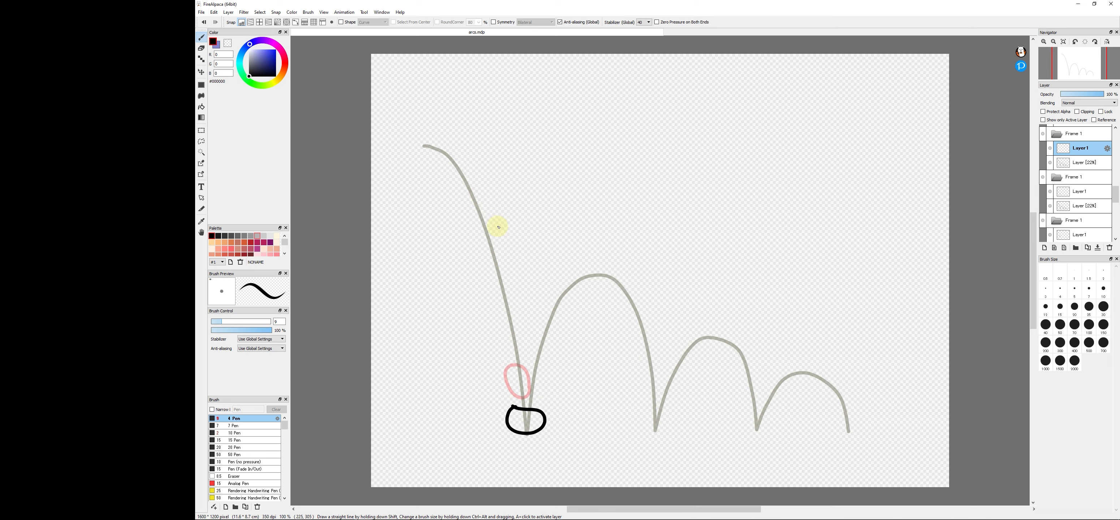
# - Draw the rebounding ball on the rising side of the second arc in the next frames, using the onion skin as a guide
pyautogui.moveTo(1064, 191); pyautogui.dragTo(1062, 174)
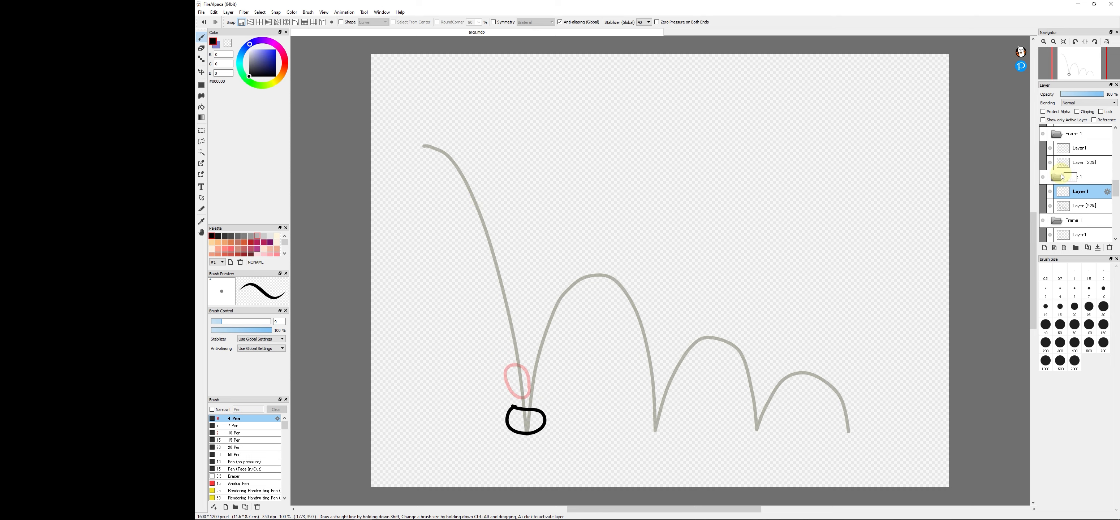
pyautogui.click(1069, 151)
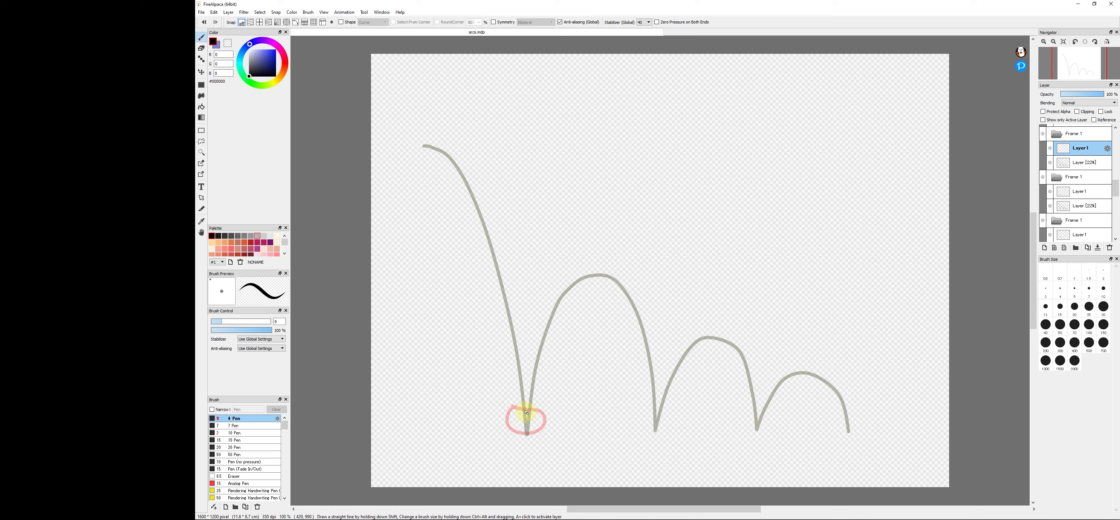
pyautogui.moveTo(546, 396); pyautogui.dragTo(525, 408)
pyautogui.scroll(3, 1070, 144)
pyautogui.click(1071, 145)
pyautogui.moveTo(535, 345)
pyautogui.mouseDown()
pyautogui.moveTo(561, 320)
pyautogui.moveTo(534, 343)
pyautogui.mouseUp()
# - Undo the stray stroke and draw the ball at the peak of the second arc and just past it
pyautogui.scroll(2, 1074, 136)
pyautogui.click(1074, 135)
pyautogui.hotkey('ctrl', 'z')
pyautogui.moveTo(585, 270); pyautogui.dragTo(633, 288)
pyautogui.scroll(5, 1073, 162)
pyautogui.click(1074, 162)
# - Draw the ball stretching as it falls along the second arc's descent in the next two frames
pyautogui.scroll(2, 1074, 149)
pyautogui.click(1074, 149)
pyautogui.moveTo(629, 320); pyautogui.dragTo(629, 322)
pyautogui.scroll(2, 1074, 139)
pyautogui.click(1074, 134)
pyautogui.moveTo(640, 367)
pyautogui.mouseDown()
pyautogui.moveTo(650, 400)
pyautogui.moveTo(639, 371)
pyautogui.mouseUp()
# - Draw a flattened ball at the second ground contact on the next frame's Layer1
pyautogui.scroll(4, 1080, 150)
pyautogui.click(1080, 149)
pyautogui.scroll(5, 1080, 150)
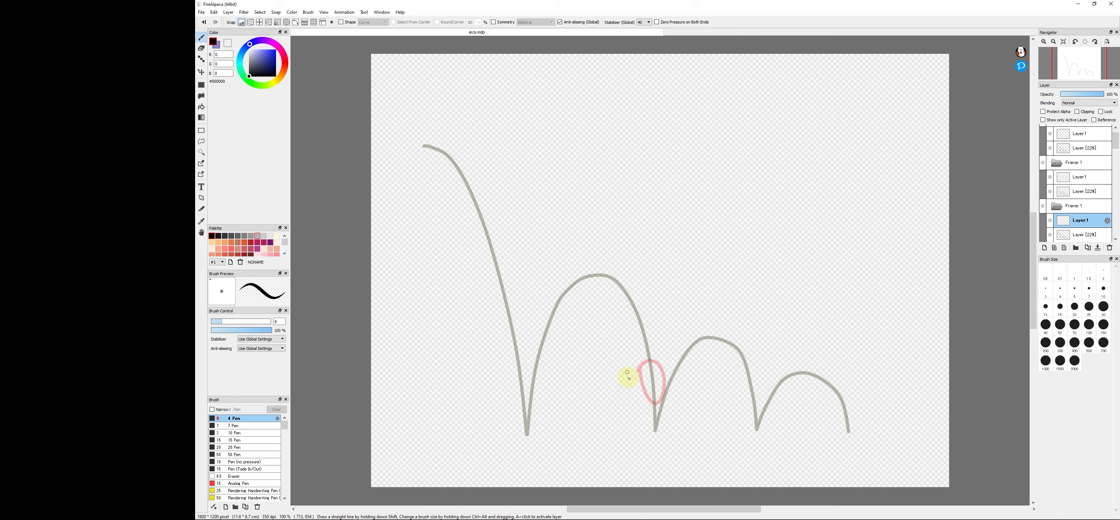
pyautogui.scroll(2, 1080, 190)
pyautogui.moveTo(641, 419)
pyautogui.mouseDown()
pyautogui.moveTo(666, 375)
pyautogui.moveTo(683, 376)
pyautogui.moveTo(662, 383)
pyautogui.mouseUp()
# - Draw a stretched ball rising from the second ground contact into the third arc in the next frame
pyautogui.click(1080, 190)
pyautogui.click(1079, 145)
pyautogui.click(1079, 135)
pyautogui.click(1080, 189)
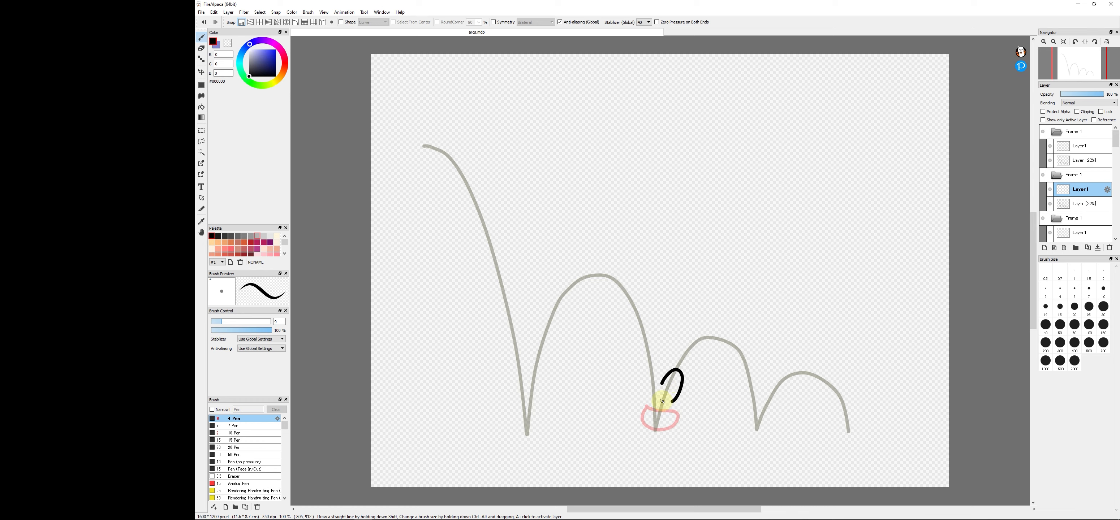
# - Duplicate the top frame folder several times to add more frames to the animation
pyautogui.click(1082, 146)
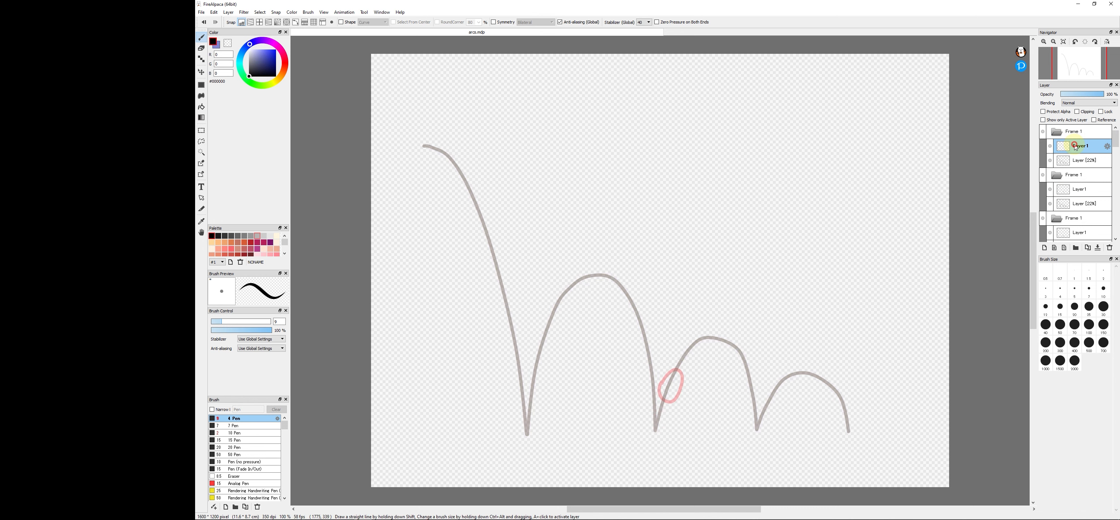
pyautogui.click(1079, 131)
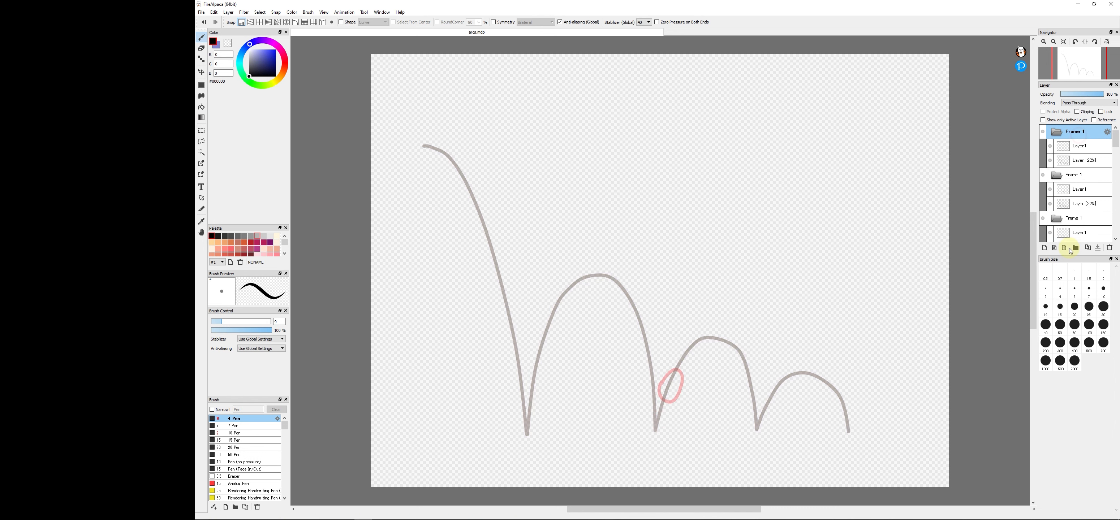
pyautogui.moveTo(1115, 137); pyautogui.dragTo(1113, 171)
pyautogui.click(1077, 144)
pyautogui.click(1074, 139)
pyautogui.press('Down')
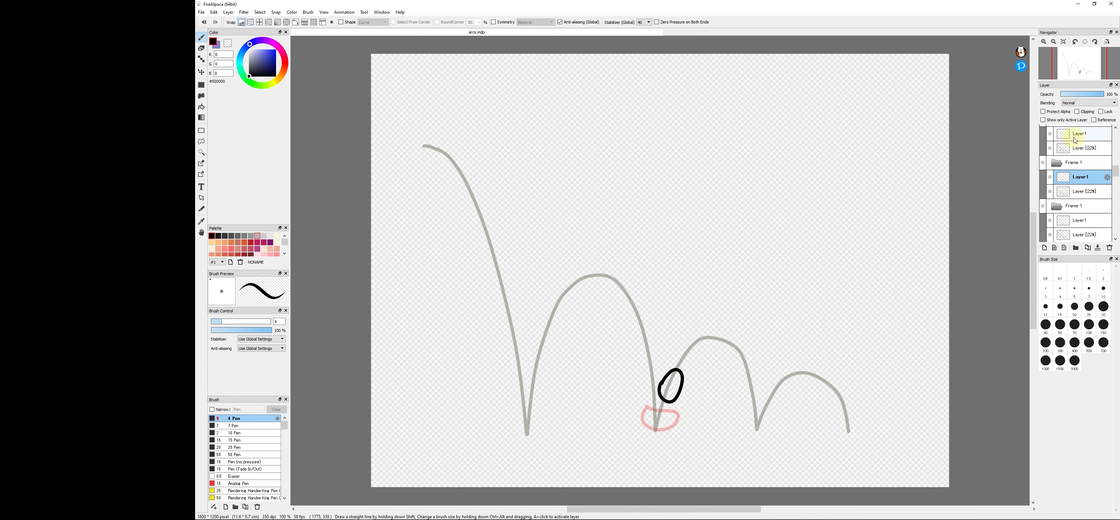
# - Draw the ball near the peak of the third arc and on its descent in consecutive frames
pyautogui.click(1076, 140)
pyautogui.moveTo(682, 343); pyautogui.dragTo(702, 326)
pyautogui.scroll(4, 1078, 150)
pyautogui.click(1078, 150)
pyautogui.moveTo(748, 351)
pyautogui.mouseDown()
pyautogui.moveTo(727, 340)
pyautogui.moveTo(746, 351)
pyautogui.mouseUp()
pyautogui.scroll(3, 1087, 161)
# - Draw the flattened ball at the third ground contact and the ball rising into the last arc
pyautogui.click(1083, 150)
pyautogui.scroll(4, 1083, 163)
pyautogui.click(1083, 162)
pyautogui.moveTo(745, 413)
pyautogui.mouseDown()
pyautogui.moveTo(774, 427)
pyautogui.moveTo(742, 416)
pyautogui.moveTo(774, 381)
pyautogui.moveTo(775, 403)
pyautogui.mouseUp()
pyautogui.scroll(3, 1076, 164)
pyautogui.click(1075, 165)
pyautogui.scroll(1, 1073, 165)
# - Draw the ball over the peak and down the last arc, finishing with the ball at the arc's end
pyautogui.moveTo(809, 362)
pyautogui.mouseDown()
pyautogui.moveTo(799, 360)
pyautogui.moveTo(829, 377)
pyautogui.mouseUp()
pyautogui.click(1074, 134)
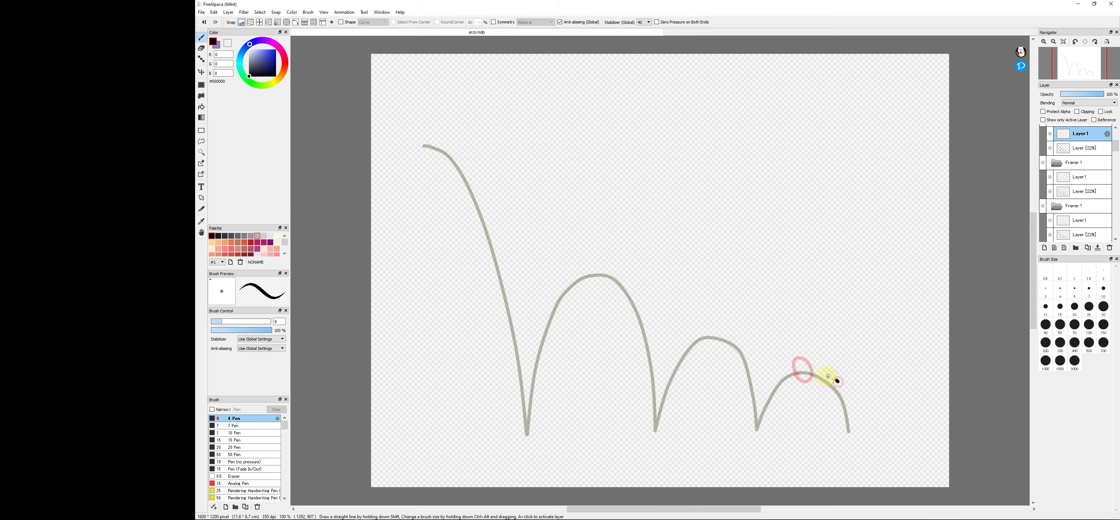
pyautogui.scroll(4, 1074, 148)
pyautogui.click(1074, 147)
pyautogui.moveTo(859, 421); pyautogui.dragTo(848, 407)
pyautogui.scroll(3, 1089, 145)
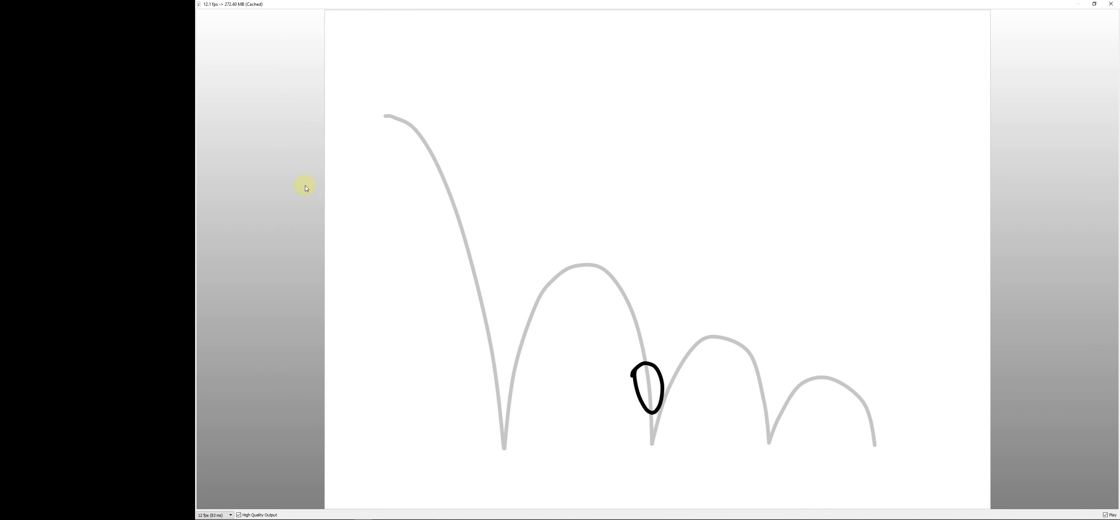
# - Restore the animation preview to a small window, stop the playback and close it
pyautogui.doubleClick(710, 5)
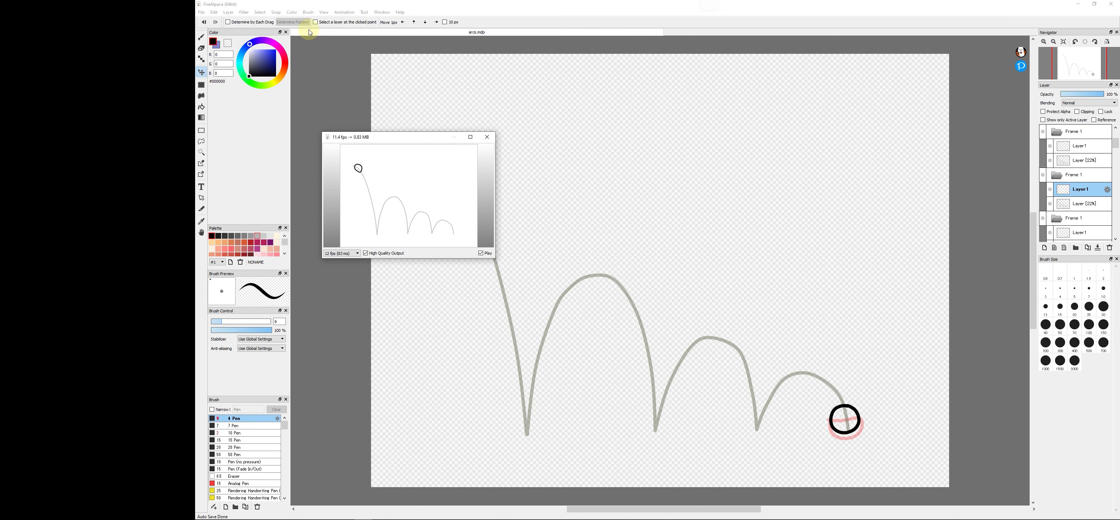
pyautogui.click(487, 254)
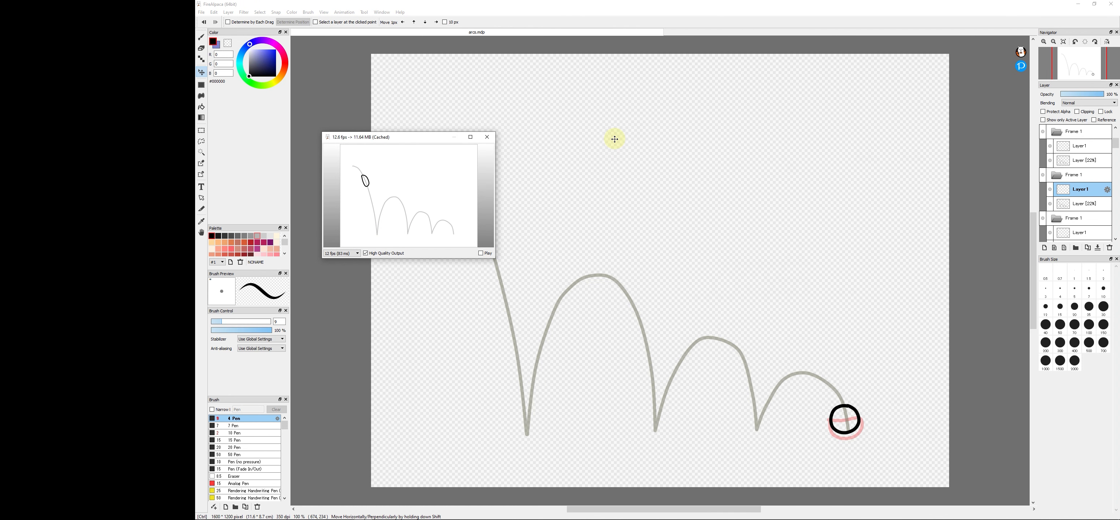
pyautogui.click(487, 137)
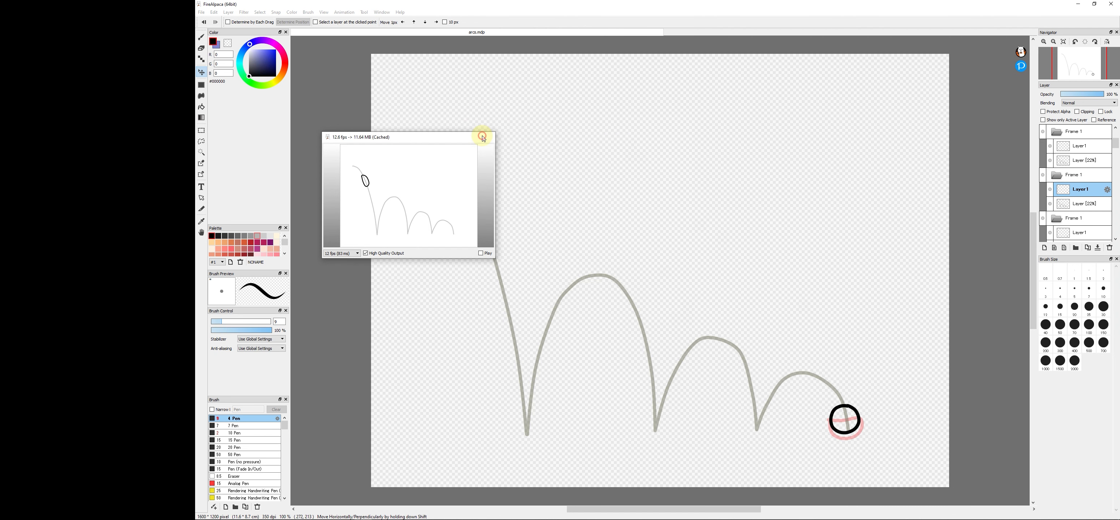
# - Create a new 3000 × 3000 px canvas and draw a large C-shaped arc freehand as the hand's path
pyautogui.hotkey('ctrl', 'n')
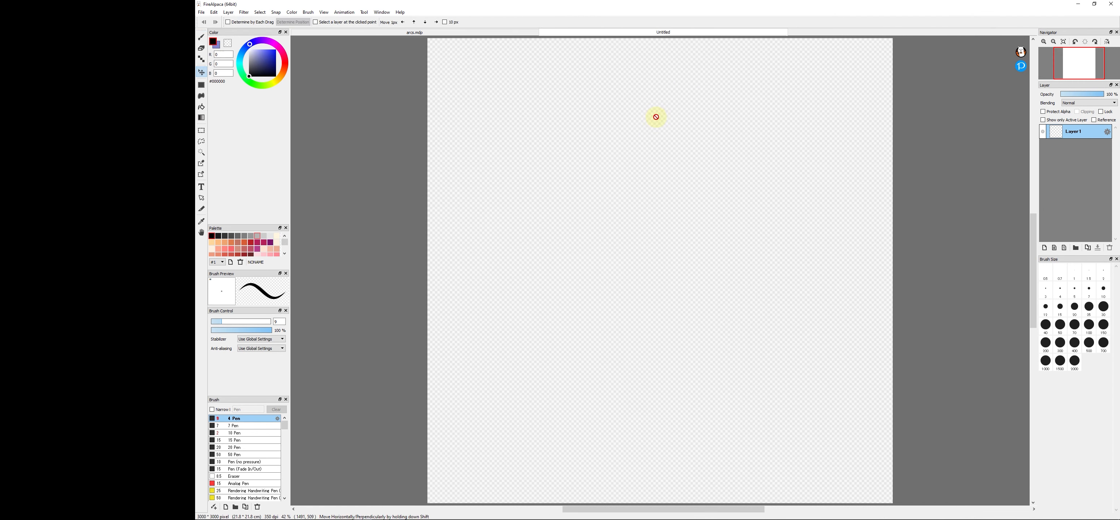
pyautogui.moveTo(694, 85); pyautogui.dragTo(626, 378)
pyautogui.moveTo(663, 412); pyautogui.dragTo(723, 440)
# - Add a new layer and draw two horizontal lines running to the canvas's right edge as the arm's outline
pyautogui.click(1045, 248)
pyautogui.moveTo(667, 236); pyautogui.dragTo(894, 234)
pyautogui.moveTo(670, 279); pyautogui.dragTo(895, 276)
# - Draw the hand's thumb and fingers at the end of the arm beside the arc
pyautogui.scroll(2, 637, 234)
pyautogui.moveTo(679, 236); pyautogui.dragTo(658, 240)
pyautogui.moveTo(658, 240)
pyautogui.mouseDown()
pyautogui.moveTo(595, 232)
pyautogui.moveTo(646, 252)
pyautogui.mouseUp()
pyautogui.moveTo(582, 275); pyautogui.dragTo(682, 302)
pyautogui.scroll(-4, 661, 242)
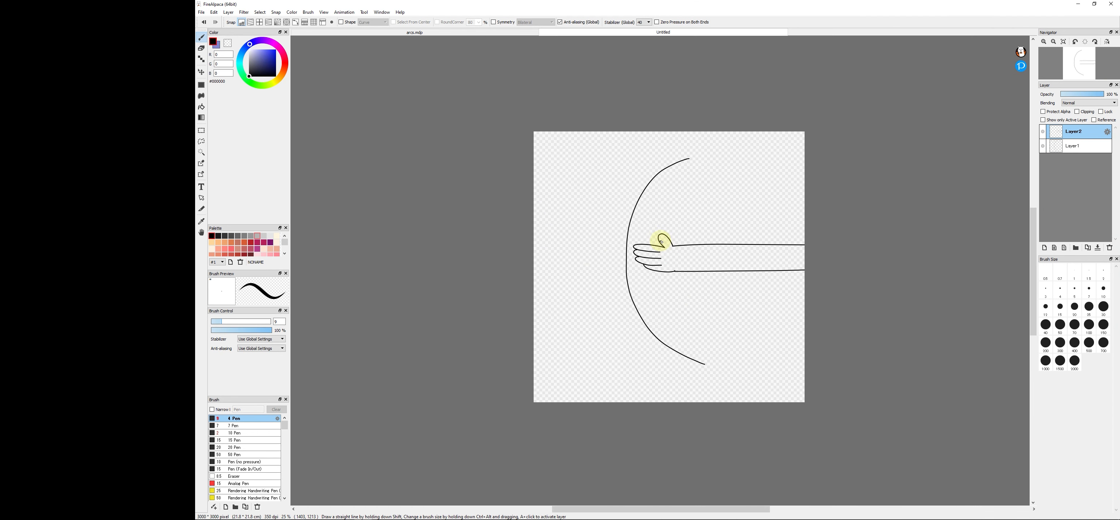
# - Move the arm slightly down and fill it with greyish lavender #B9BACC
pyautogui.click(201, 72)
pyautogui.moveTo(738, 179); pyautogui.dragTo(742, 192)
pyautogui.click(251, 56)
pyautogui.click(201, 107)
pyautogui.click(693, 267)
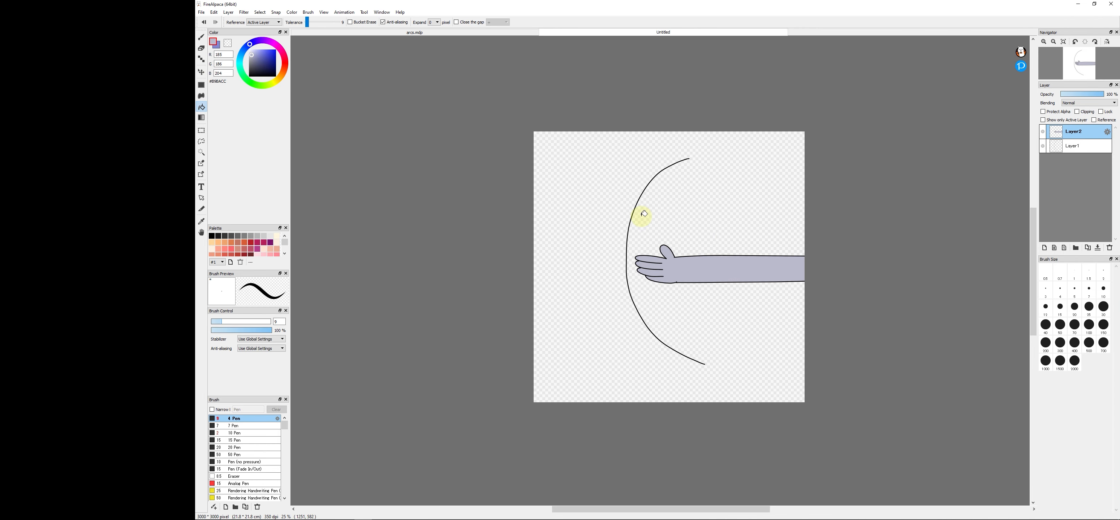
# - Add a layer folder and lower the opacity of the arc's layer, Layer1, to 32%
pyautogui.click(1043, 132)
pyautogui.click(1043, 131)
pyautogui.click(1076, 247)
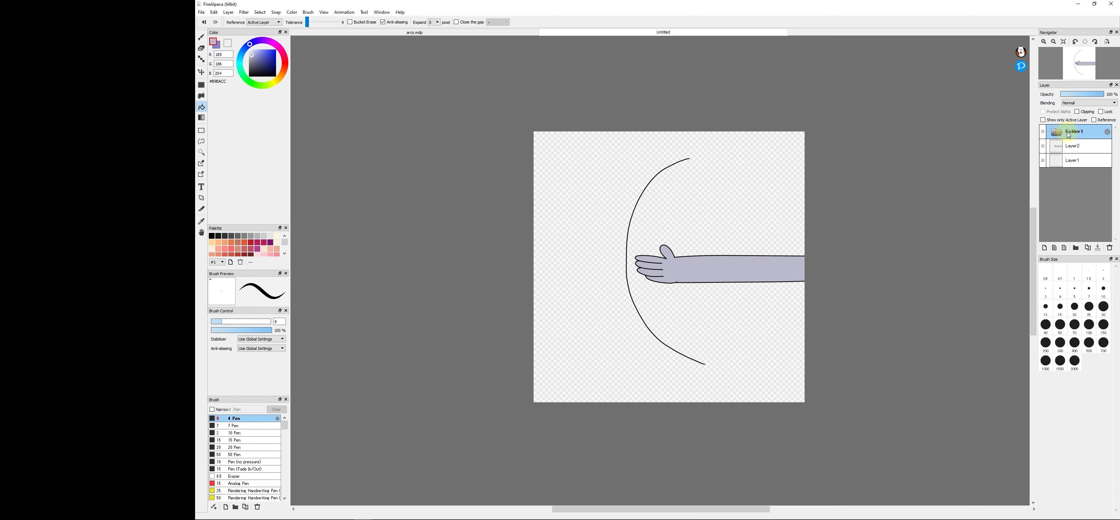
pyautogui.click(1063, 156)
pyautogui.moveTo(1084, 93); pyautogui.dragTo(1078, 99)
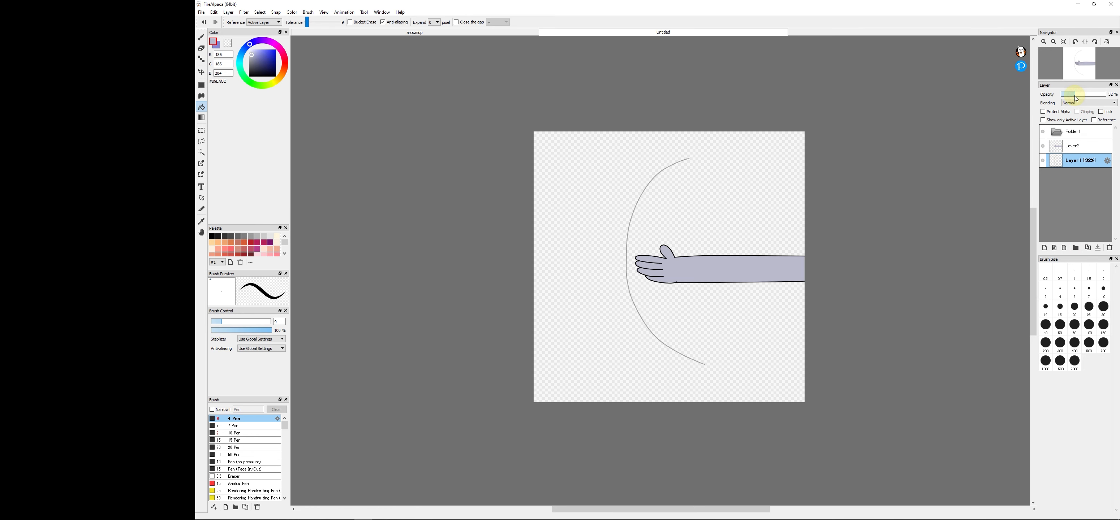
# - Move Layer2 and Layer1 together into Folder1
pyautogui.click(1070, 132)
pyautogui.click(1080, 149)
pyautogui.keyDown('shift'); pyautogui.click(1078, 160); pyautogui.keyUp('shift')
pyautogui.moveTo(1077, 153); pyautogui.dragTo(1075, 133)
pyautogui.click(361, 12)
pyautogui.click(917, 163)
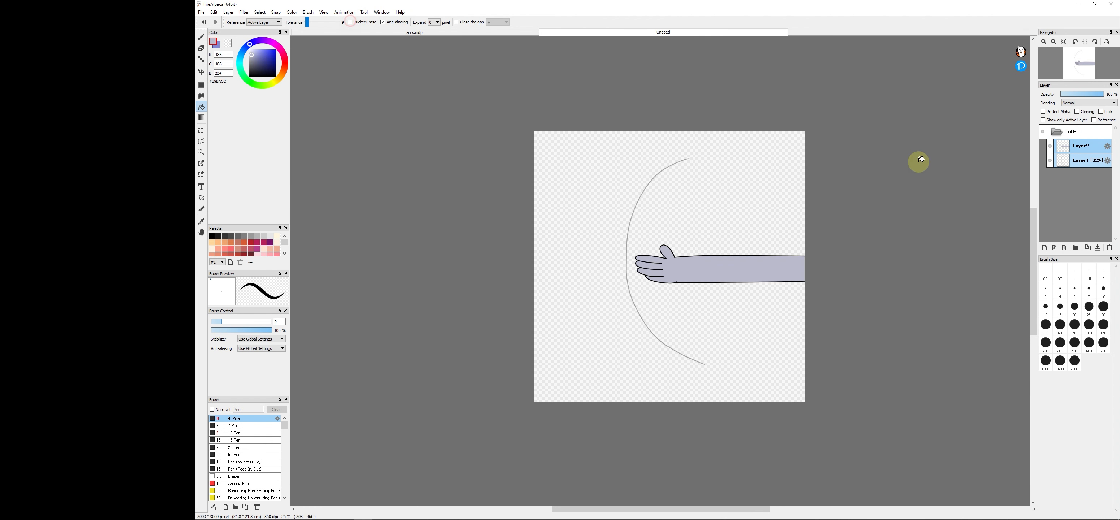
# - Duplicate Folder1 several times to create the animation's frames
pyautogui.click(1068, 133)
pyautogui.click(1089, 247)
pyautogui.click(1089, 247)
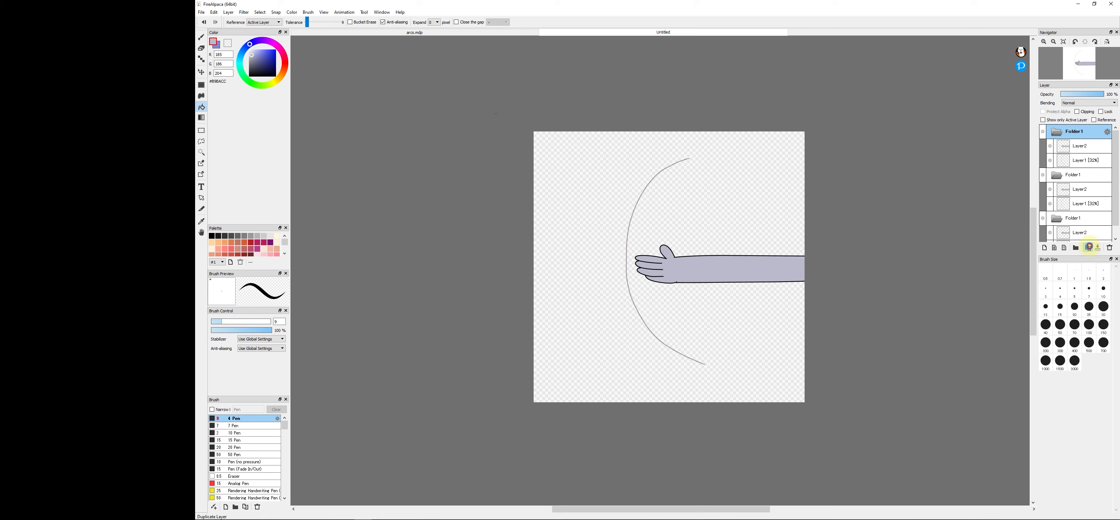
pyautogui.scroll(-1, 1114, 155)
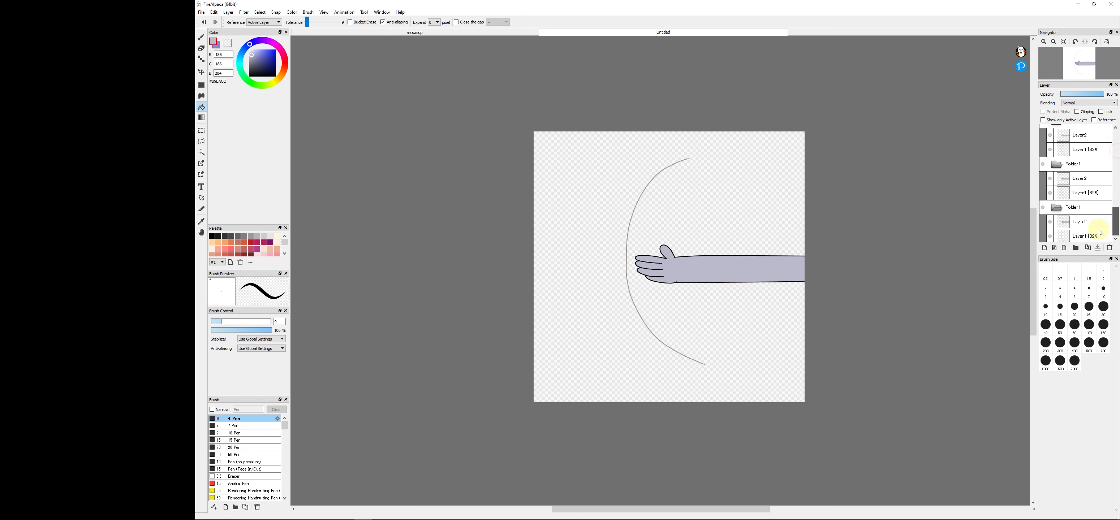
# - Rotate and move the arm in the bottommost folder so that the hand meets the lower end of the arc
pyautogui.click(1077, 220)
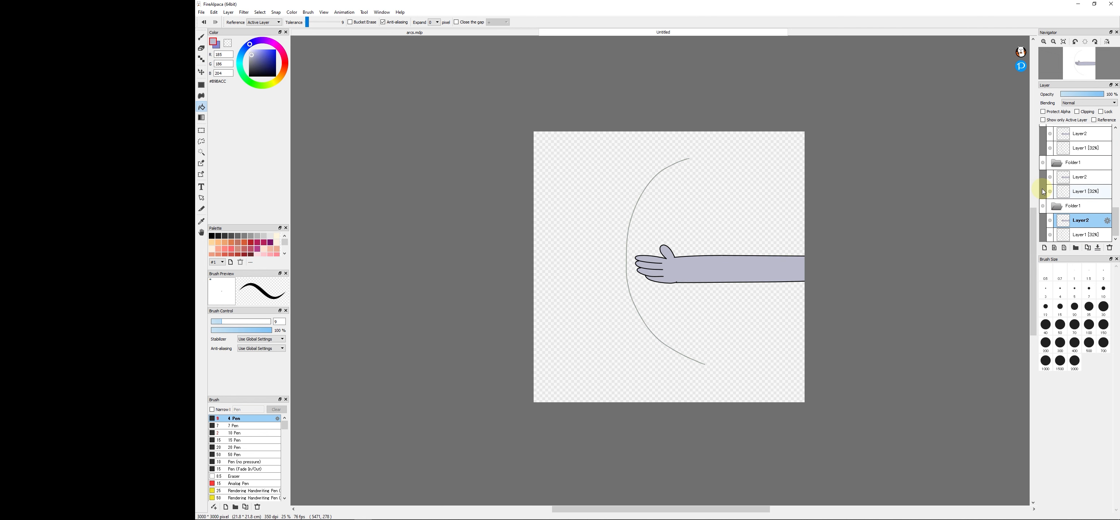
pyautogui.hotkey('ctrl', 't')
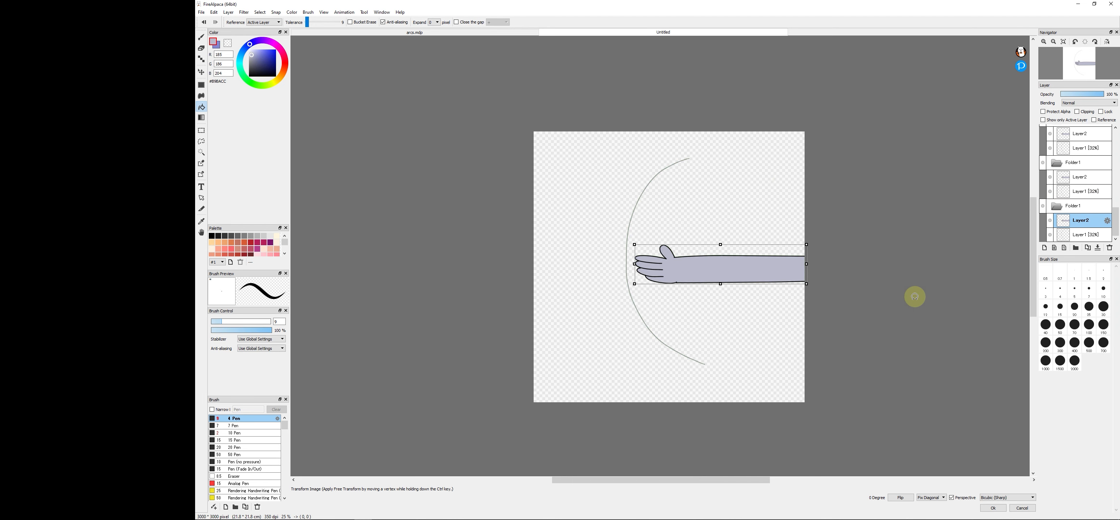
pyautogui.moveTo(812, 204); pyautogui.dragTo(801, 183)
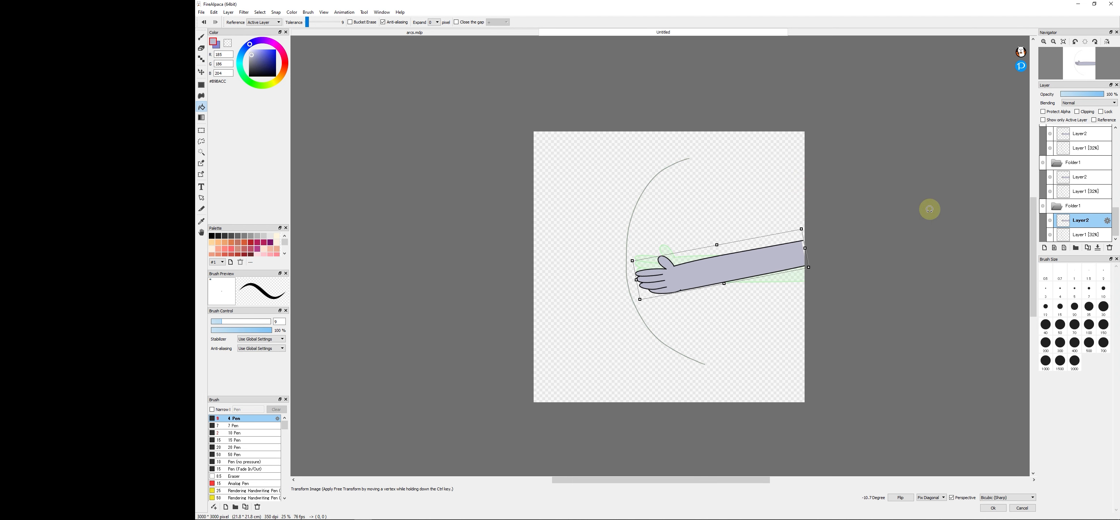
pyautogui.moveTo(716, 258); pyautogui.dragTo(716, 279)
pyautogui.moveTo(782, 231); pyautogui.dragTo(753, 208)
pyautogui.moveTo(764, 262); pyautogui.dragTo(796, 284)
pyautogui.press('Return')
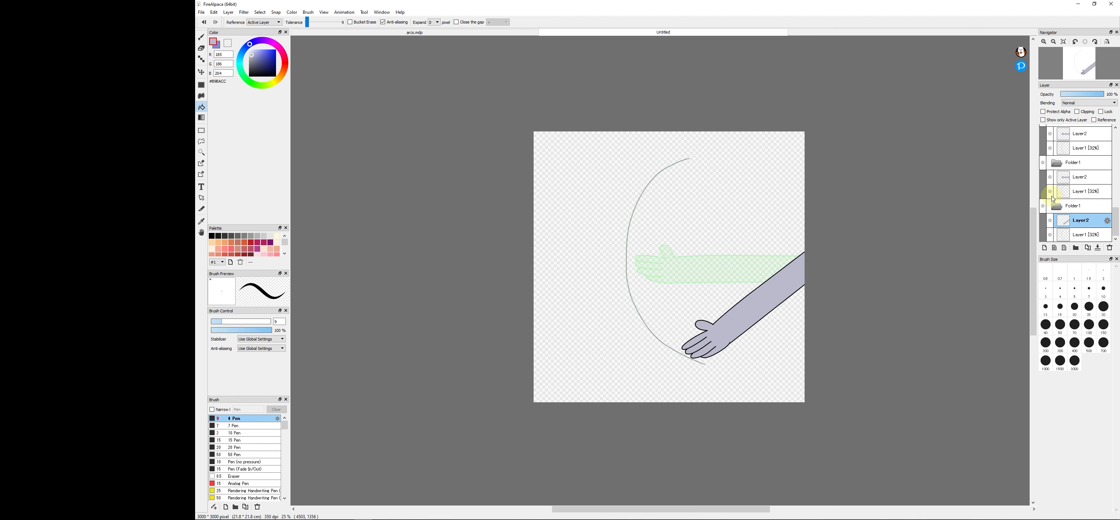
# - Rotate and move the arm in the second folder from the bottom so the hand sits slightly higher on the arc
pyautogui.click(1076, 178)
pyautogui.hotkey('ctrl', 't')
pyautogui.moveTo(870, 185); pyautogui.dragTo(817, 151)
pyautogui.moveTo(767, 233); pyautogui.dragTo(782, 271)
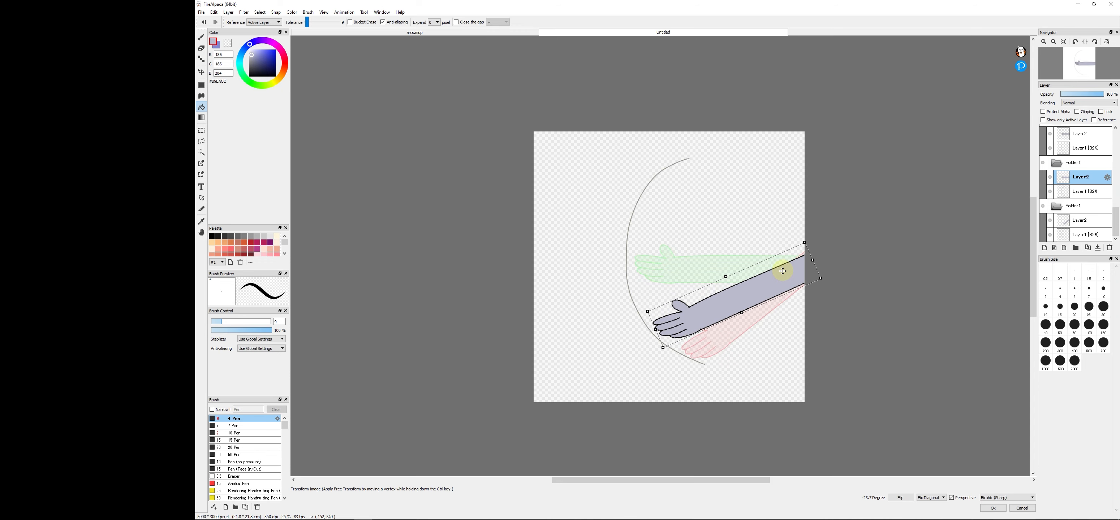
pyautogui.moveTo(873, 243); pyautogui.dragTo(796, 266)
pyautogui.press('Return')
# - Rotate and move the arm in the third folder to place the hand just below the horizontal pose
pyautogui.click(1080, 134)
pyautogui.hotkey('ctrl', 't')
pyautogui.moveTo(853, 244); pyautogui.dragTo(837, 216)
pyautogui.moveTo(769, 255); pyautogui.dragTo(773, 273)
pyautogui.press('Return')
# - Leave one frame horizontal and rotate the arm in the frame above it so the hand sits above the arc's middle
pyautogui.scroll(7, 1064, 150)
pyautogui.click(1075, 191)
pyautogui.click(1074, 149)
pyautogui.hotkey('ctrl', 't')
pyautogui.moveTo(841, 148); pyautogui.dragTo(864, 179)
pyautogui.moveTo(769, 262); pyautogui.dragTo(775, 243)
pyautogui.press('Return')
# - Transform the arm in the next folder so the hand sits further up the arc
pyautogui.scroll(4, 1099, 150)
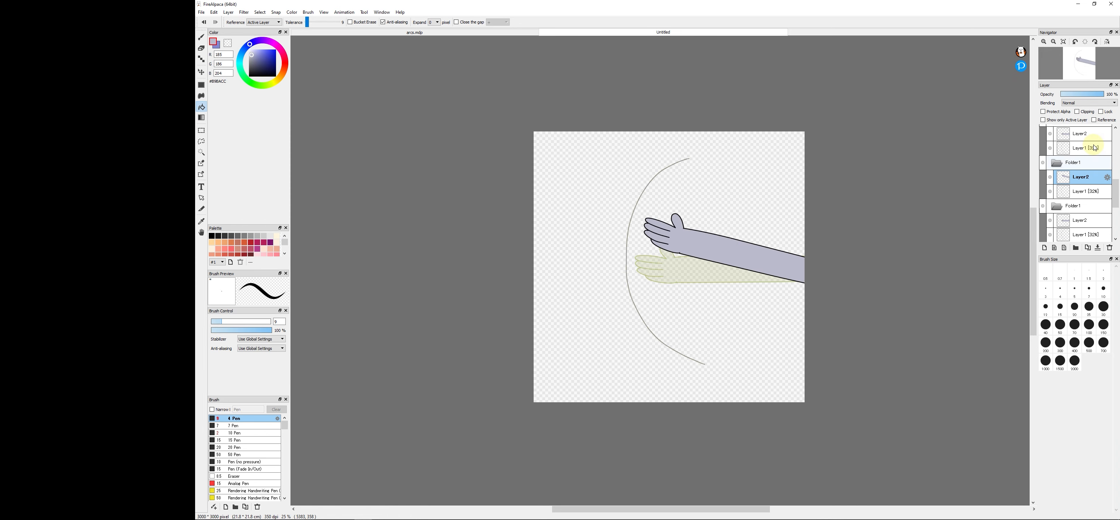
pyautogui.click(1087, 162)
pyautogui.hotkey('ctrl', 't')
pyautogui.scroll(4, 1083, 172)
# - Rotate and move the arm in the following folder to the arc's upper end and delete the unused top folder
pyautogui.click(1083, 177)
pyautogui.hotkey('ctrl', 't')
pyautogui.moveTo(844, 152); pyautogui.dragTo(883, 230)
pyautogui.moveTo(751, 272); pyautogui.dragTo(770, 236)
pyautogui.press('Return')
pyautogui.scroll(7, 1093, 170)
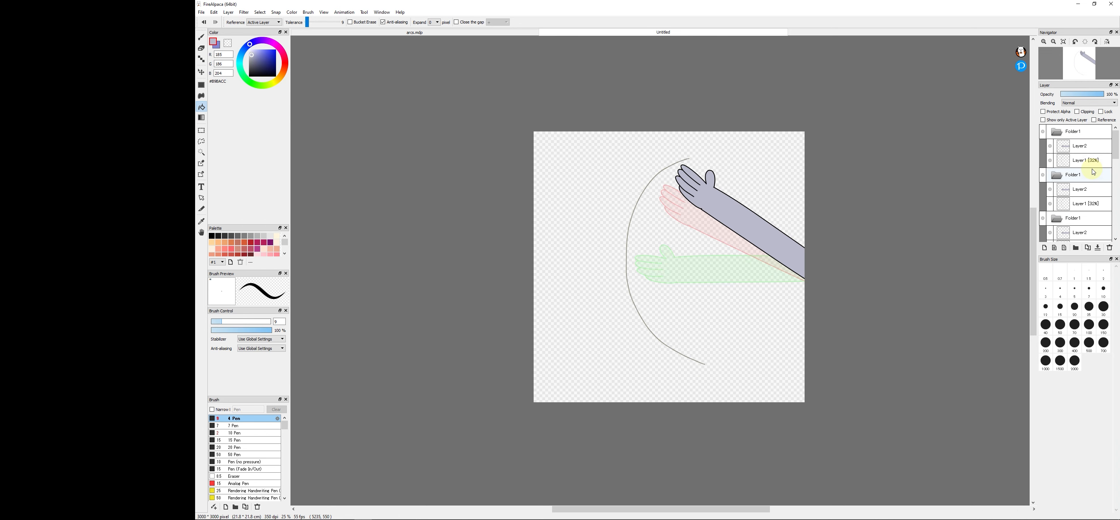
pyautogui.click(1080, 128)
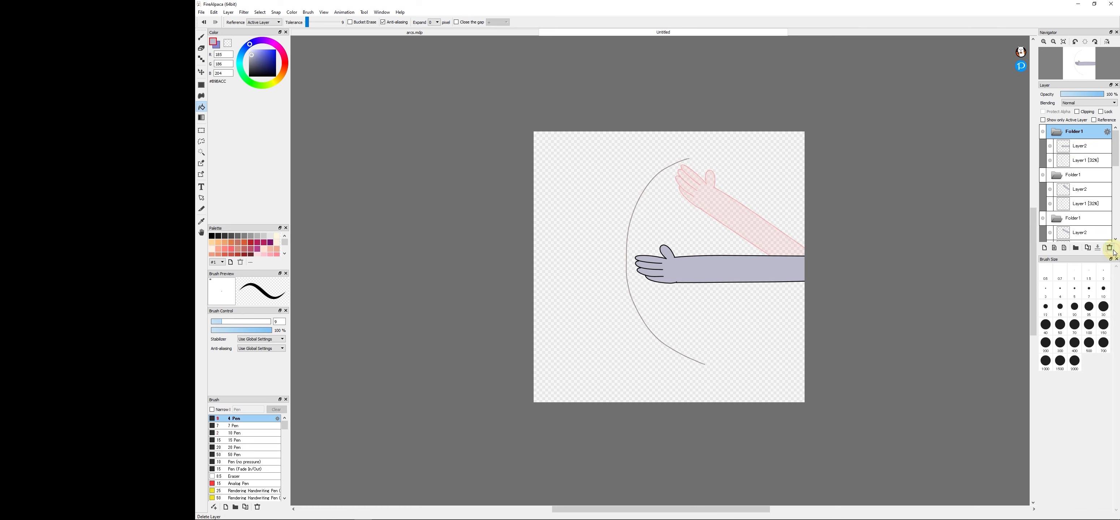
# - Play the waving arm with AutoPlay and compare it with the ball animation in arcs.mdp
pyautogui.click(345, 12)
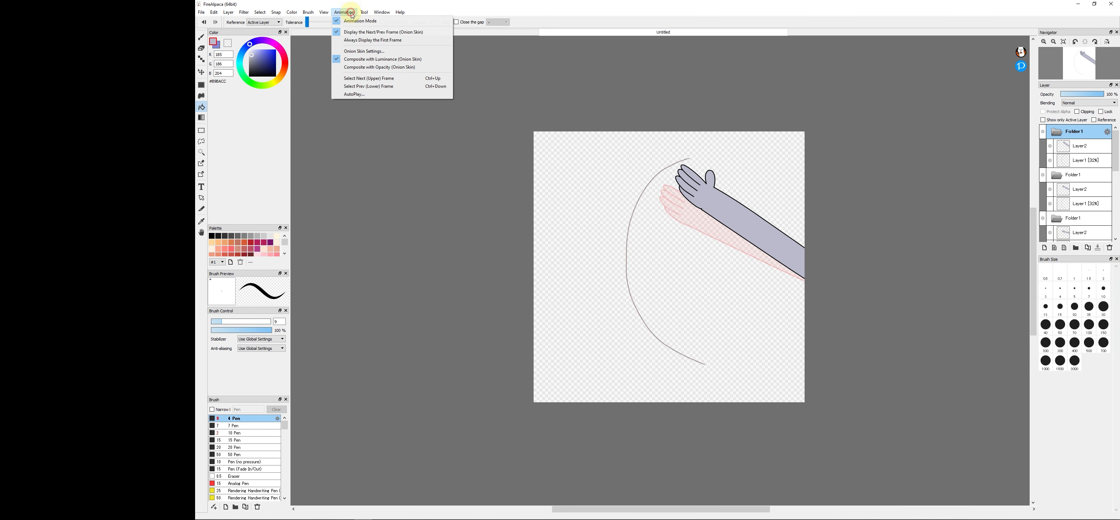
pyautogui.click(362, 93)
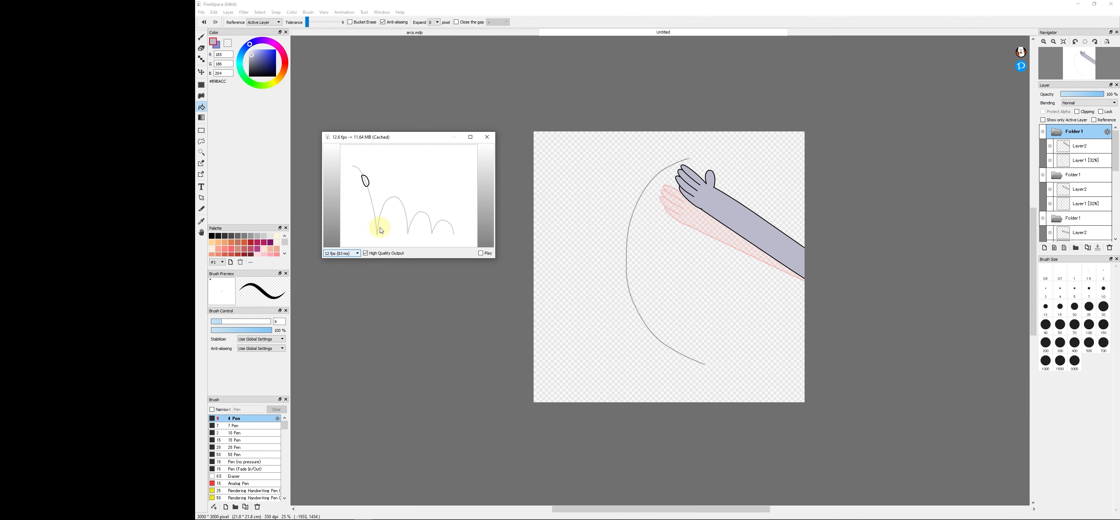
pyautogui.click(480, 253)
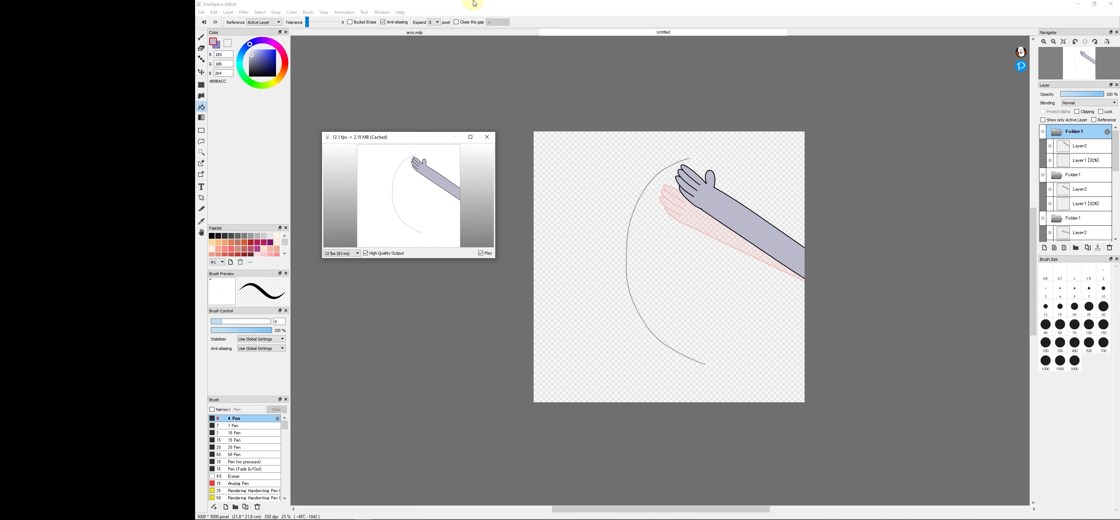
pyautogui.click(464, 32)
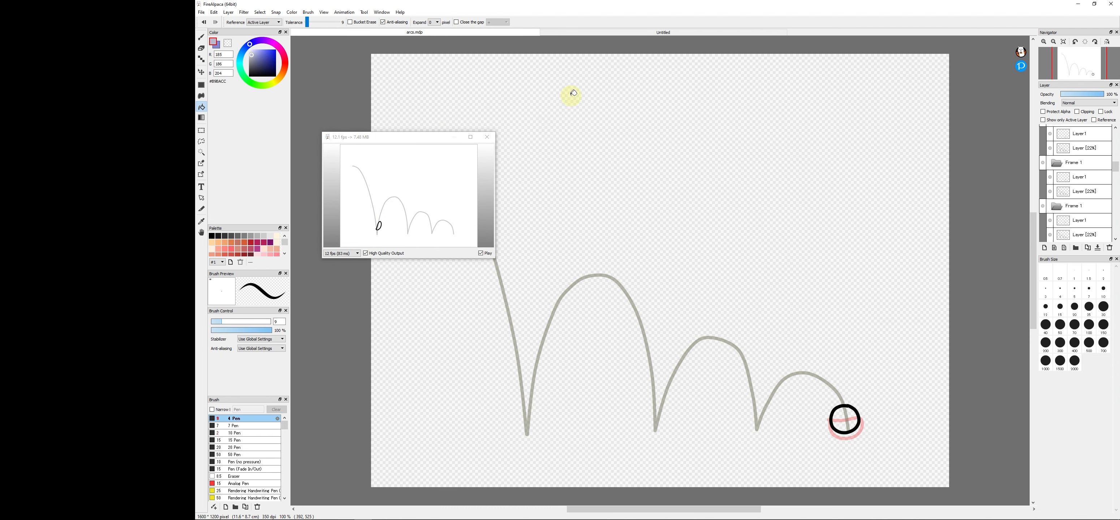
pyautogui.click(619, 35)
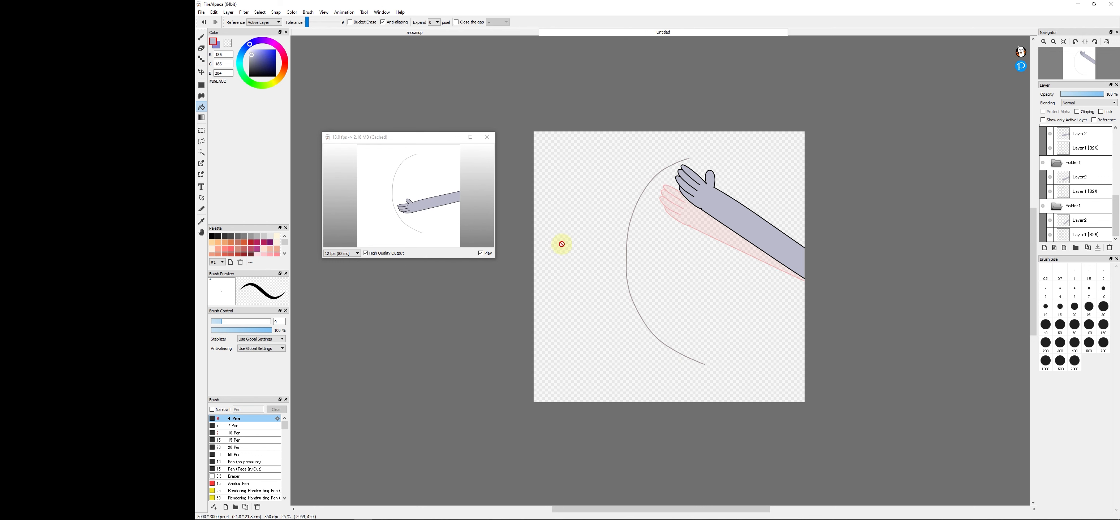